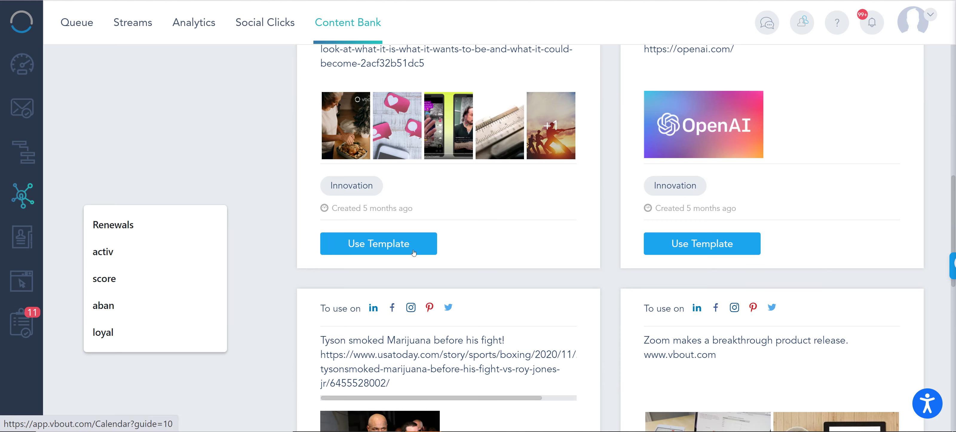
Open the account's Add Ons page and look through the listed add-ons
scroll(400, 239, "up", 10)
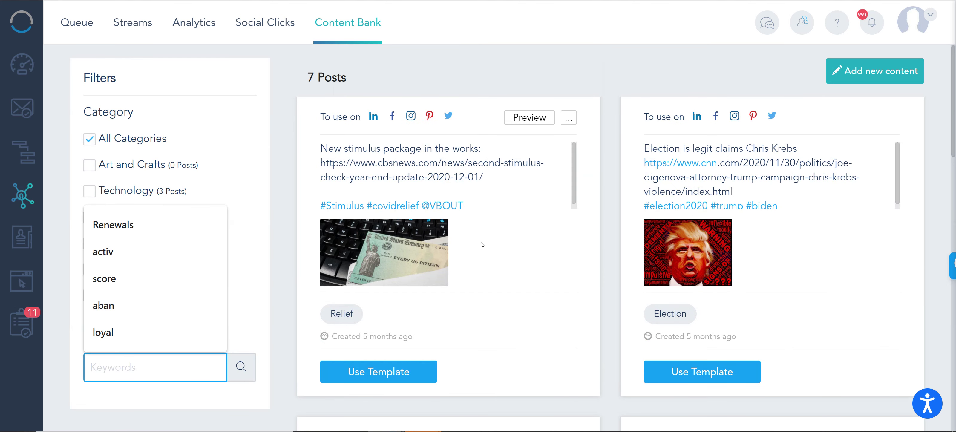
left_click(528, 81)
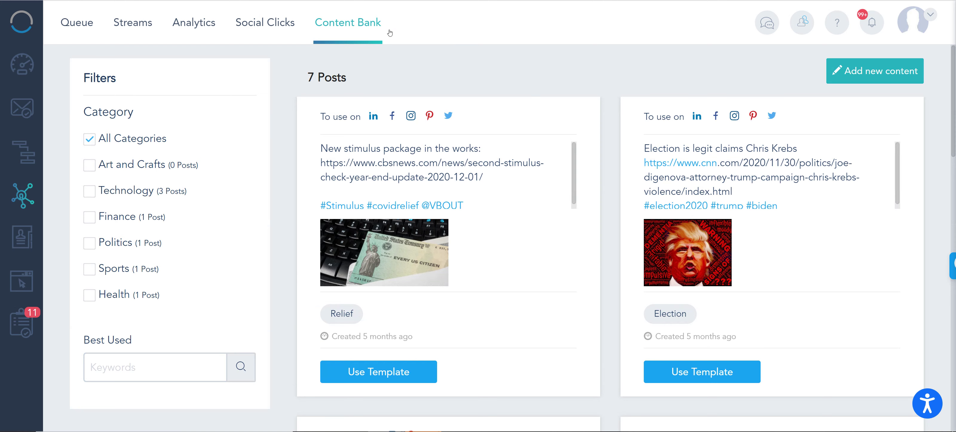
left_click(932, 21)
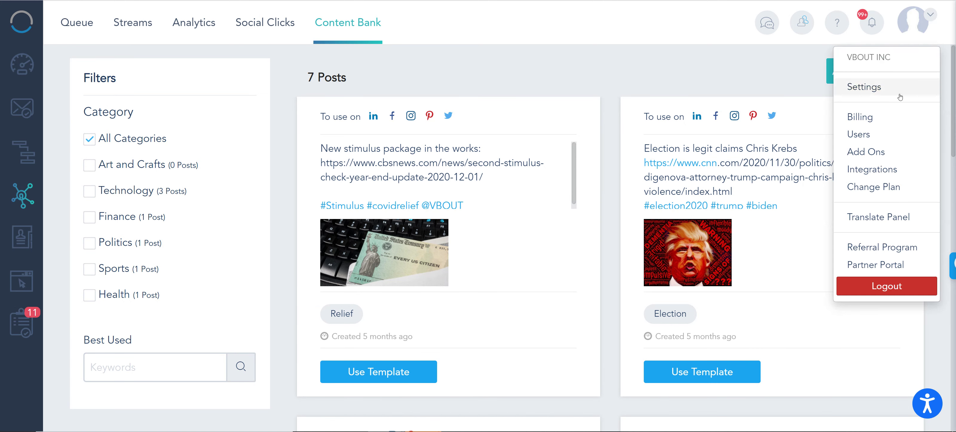
left_click(864, 157)
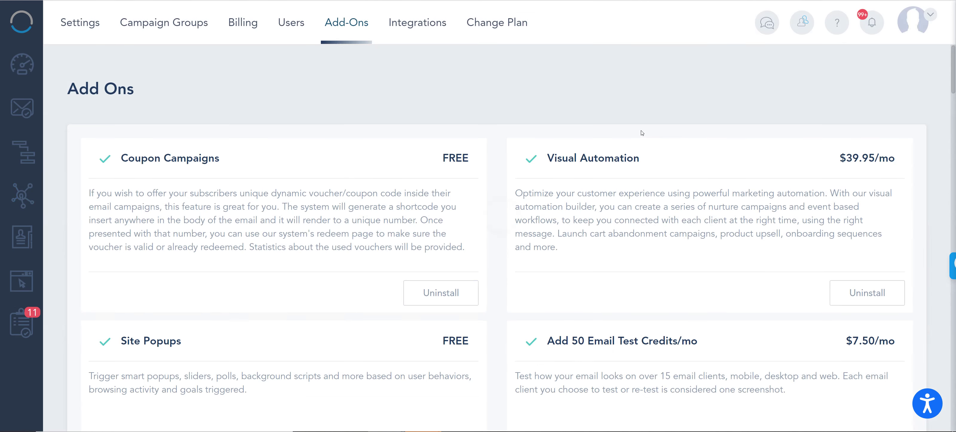
scroll(642, 133, "down", 8)
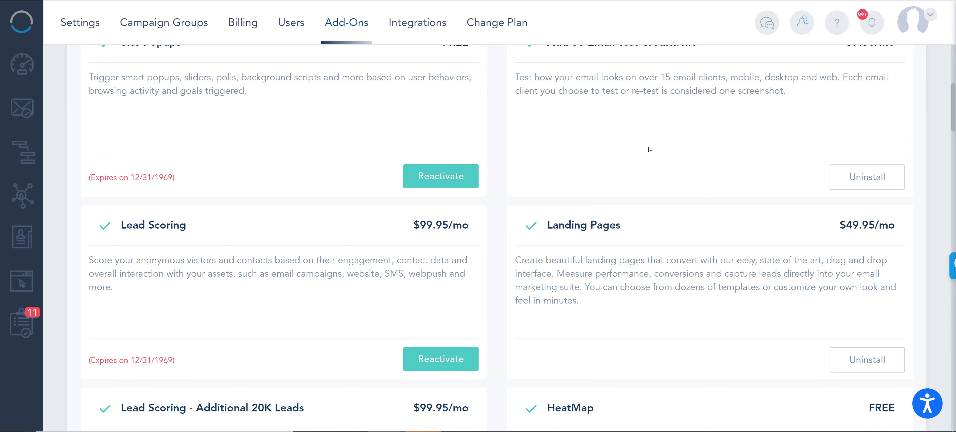
scroll(650, 149, "down", 4)
scroll(649, 149, "up", 12)
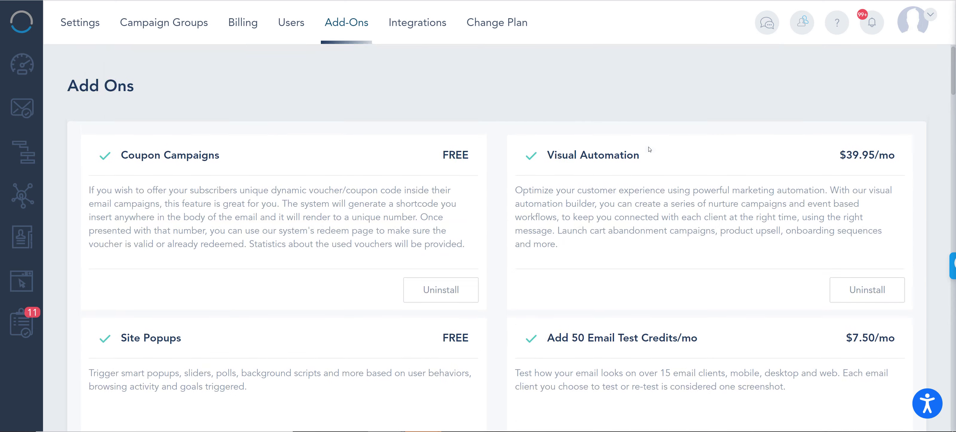
Return to the social media Content Bank and examine its category filters and keyword search
left_click(23, 201)
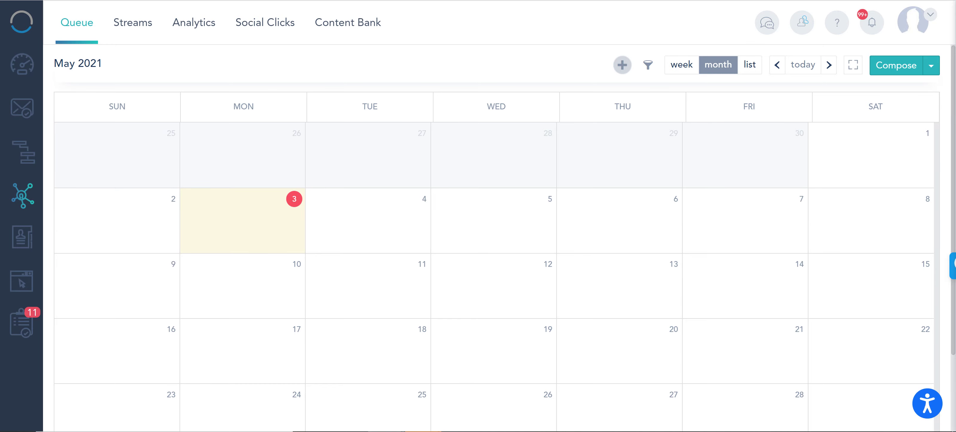
left_click(353, 24)
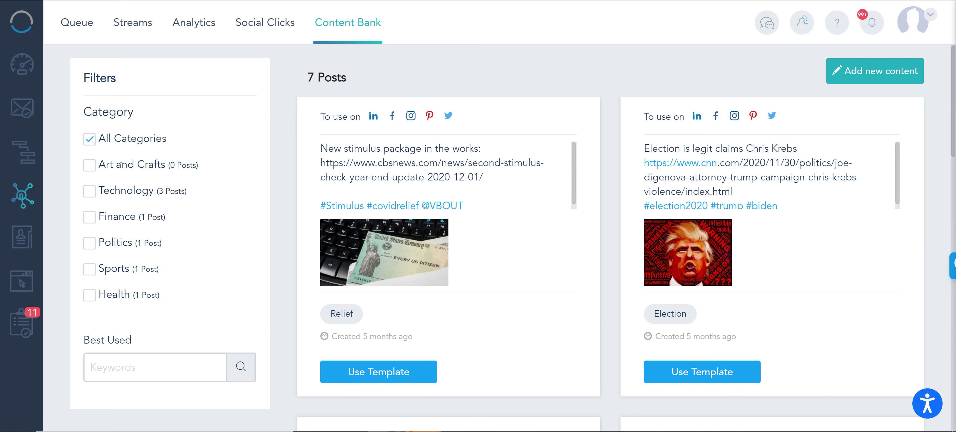
left_click_drag(162, 135, 100, 177)
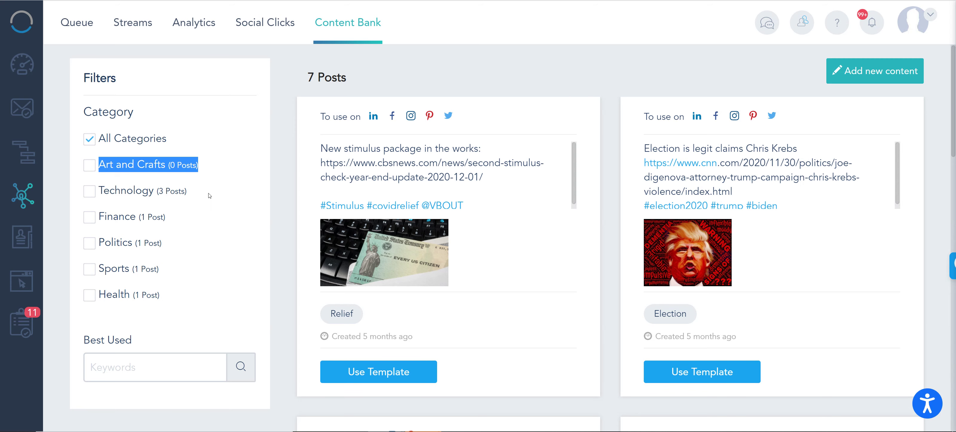
left_click_drag(209, 195, 96, 193)
left_click_drag(155, 217, 96, 216)
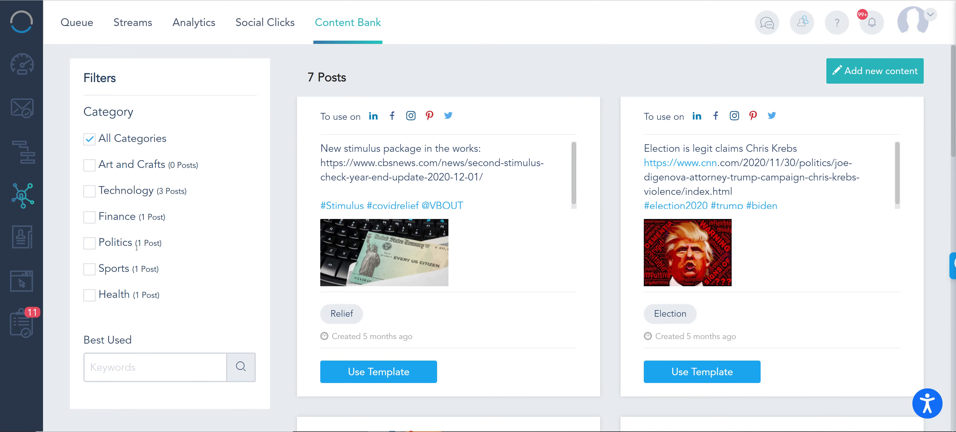
left_click_drag(96, 243, 153, 243)
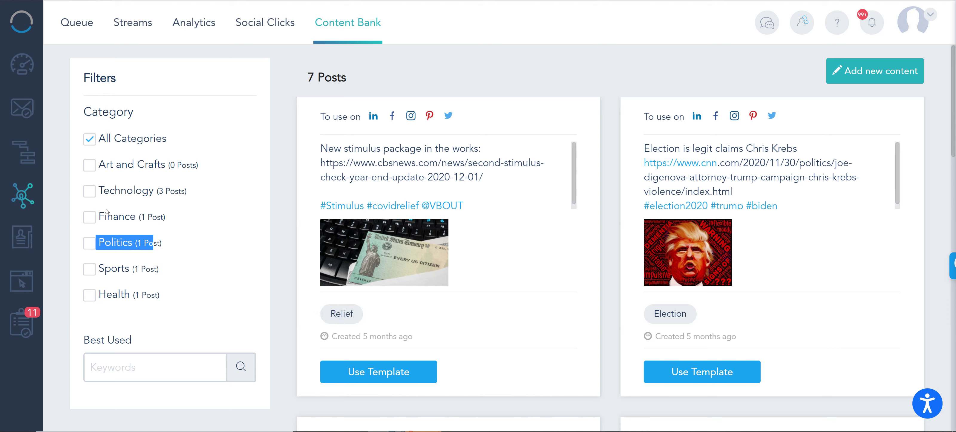
left_click_drag(110, 164, 206, 179)
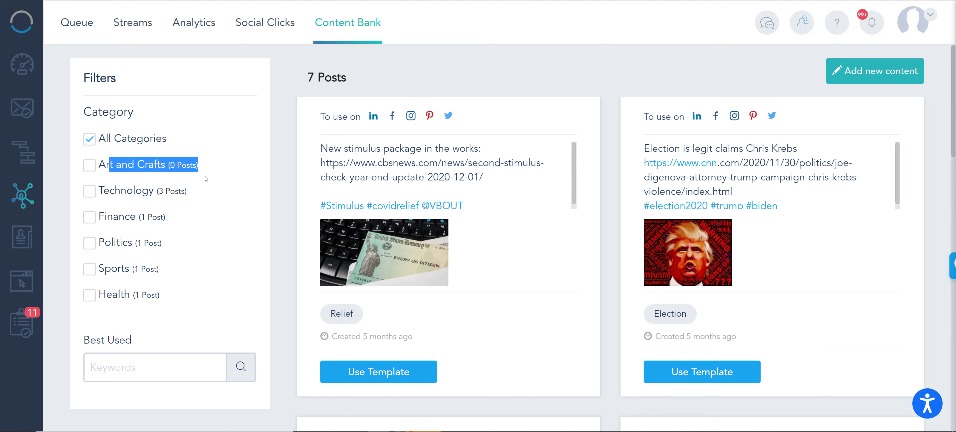
left_click(110, 370)
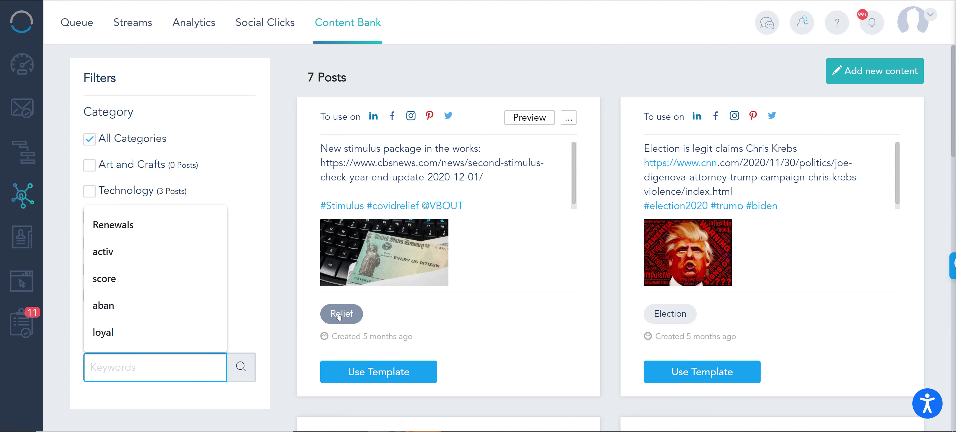
left_click(427, 257)
Browse the saved posts in the Content Bank and show the additional options of the Neurolink post
scroll(427, 257, "down", 8)
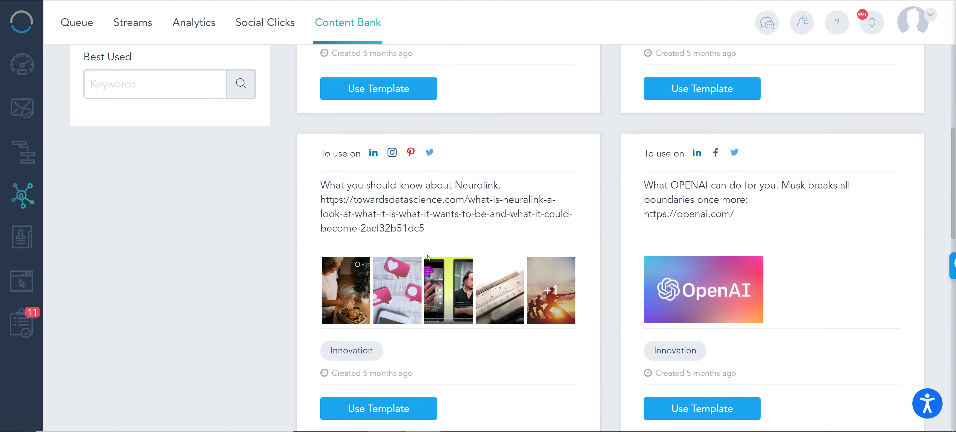
scroll(428, 257, "down", 5)
scroll(427, 257, "up", 3)
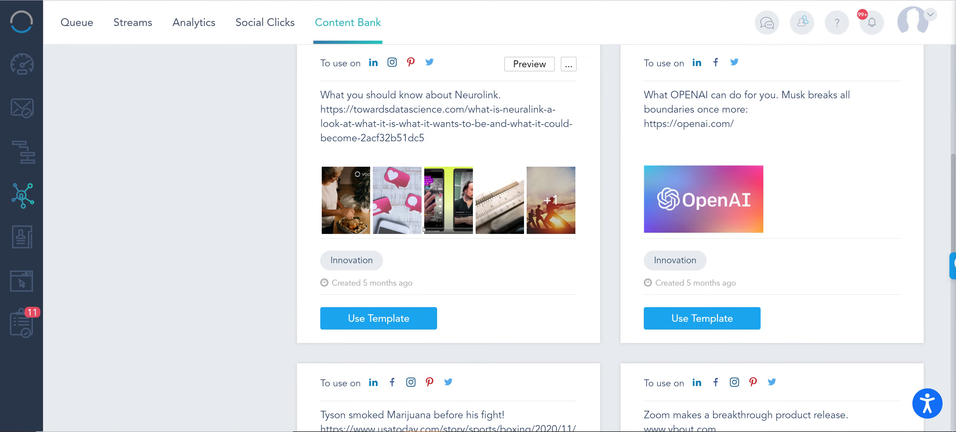
scroll(423, 229, "up", 4)
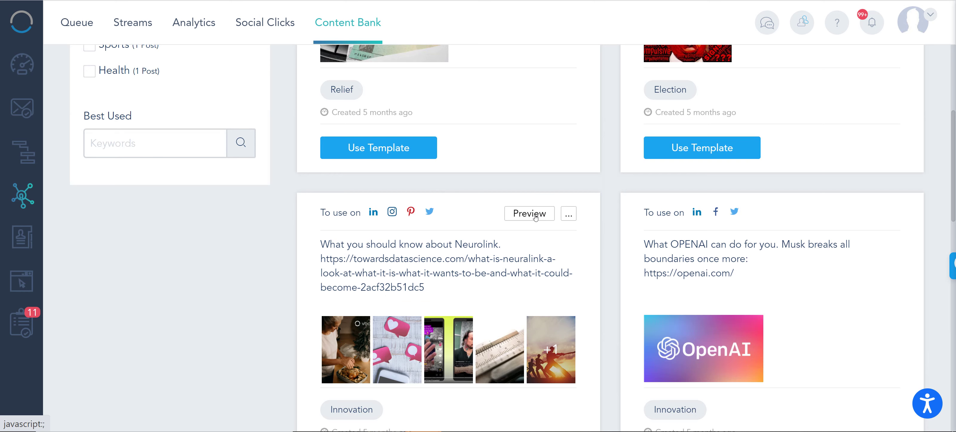
left_click(564, 216)
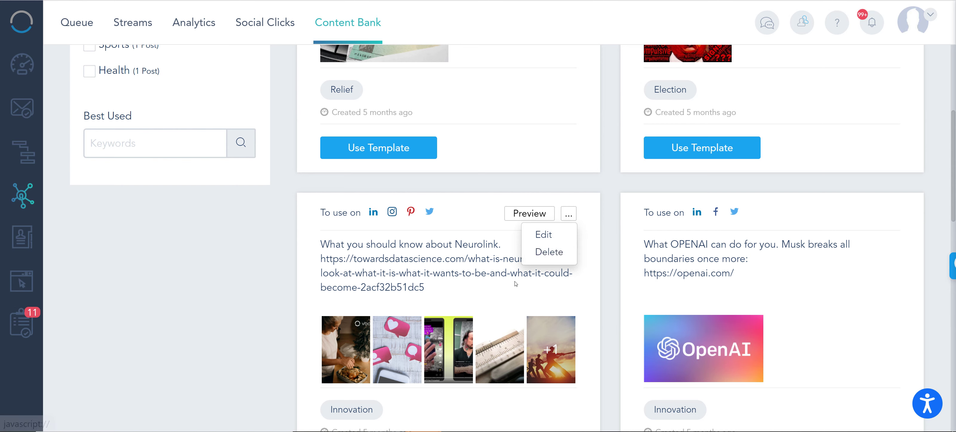
Use the Neurolink post as a template for a new social media post
scroll(487, 291, "down", 2)
scroll(487, 291, "down", 3)
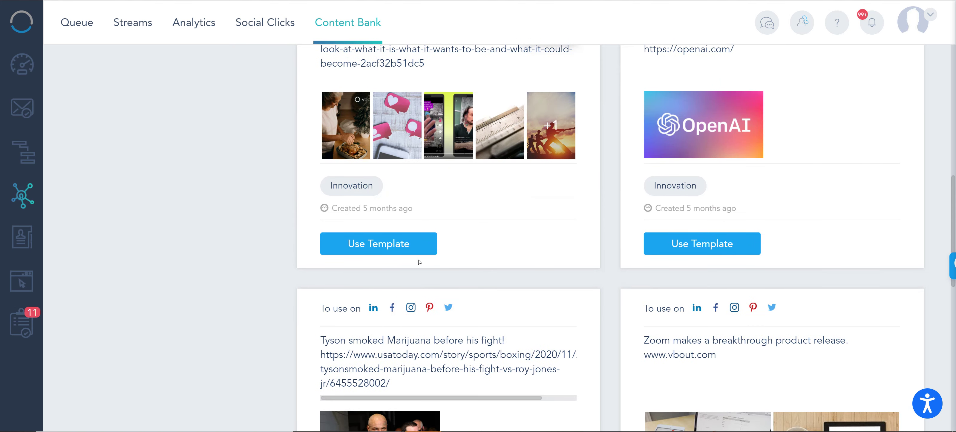
left_click(369, 249)
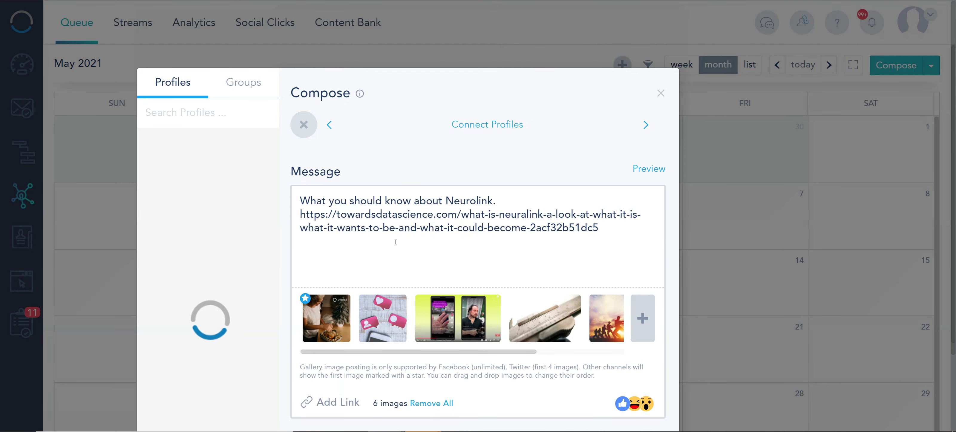
Examine the composer's posting options and the date and time picker for scheduling
scroll(393, 247, "down", 3)
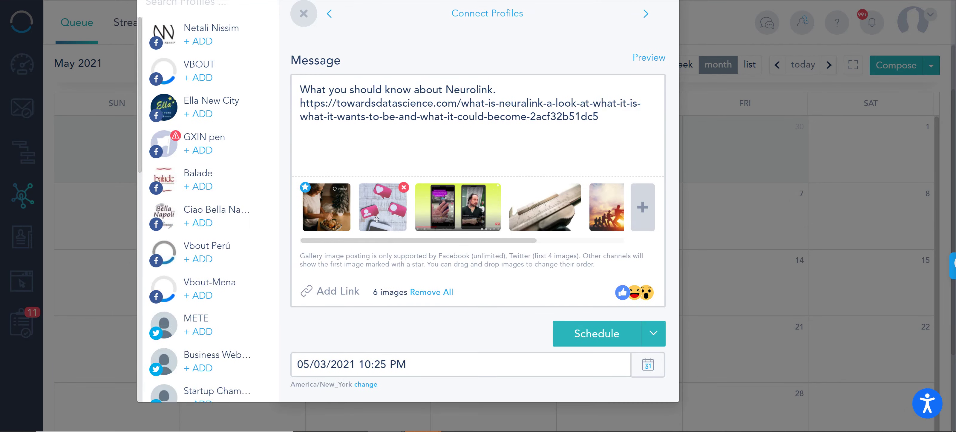
left_click(651, 335)
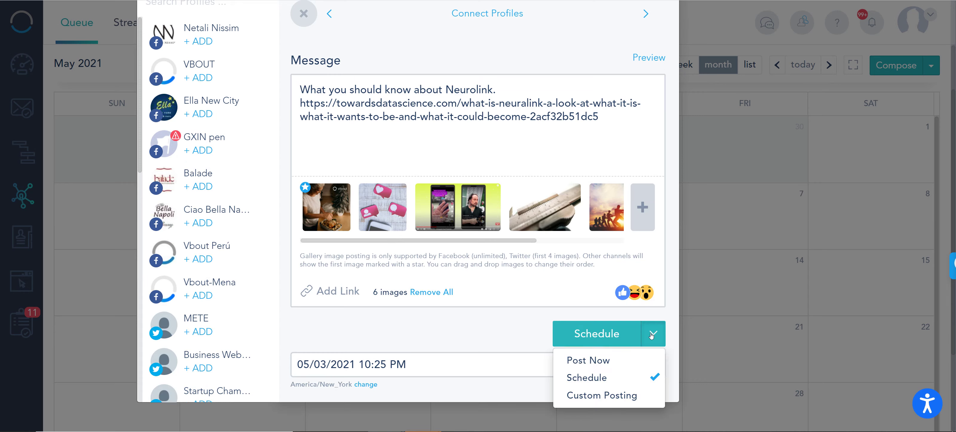
left_click(463, 367)
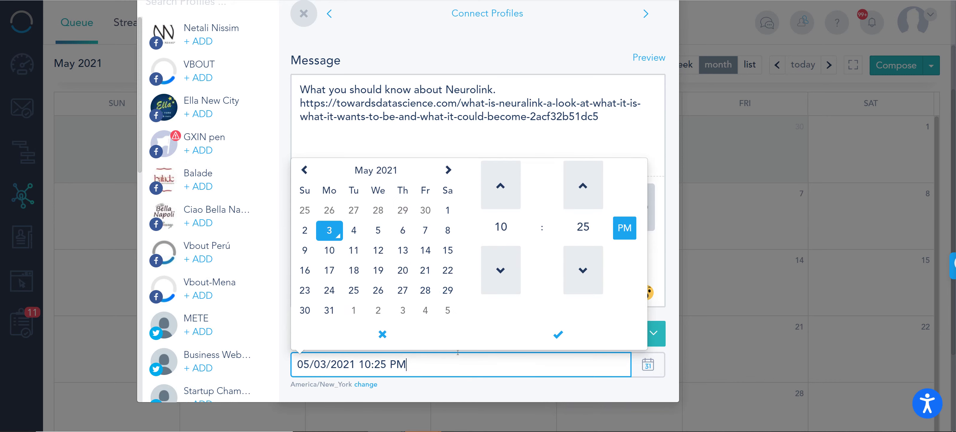
left_click(466, 388)
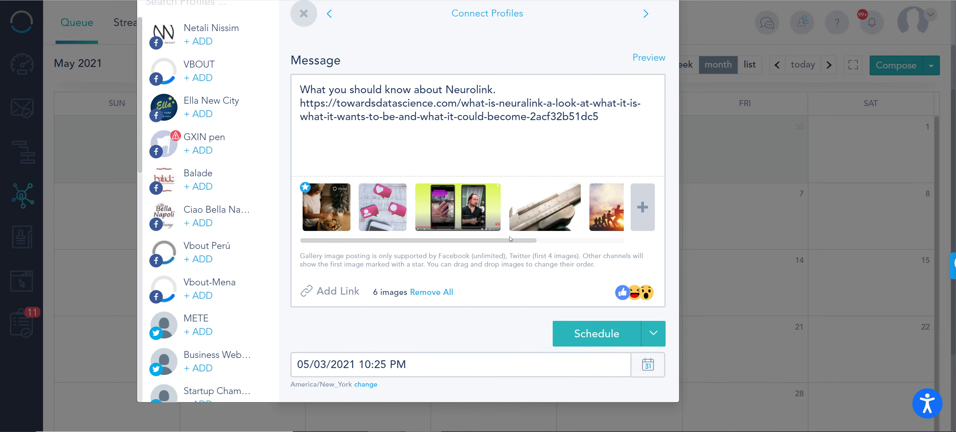
Move the pink social icons image to the front of the post's gallery, and close the composer
left_click_drag(382, 207, 307, 209)
scroll(507, 138, "up", 3)
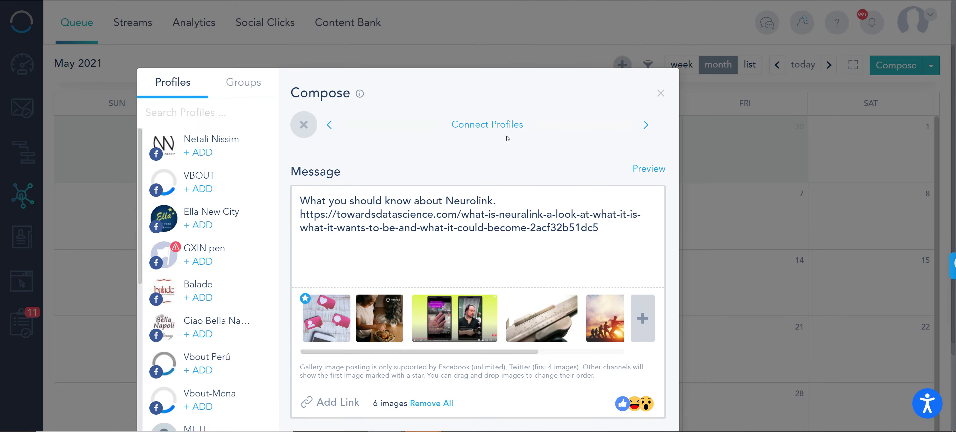
left_click(660, 93)
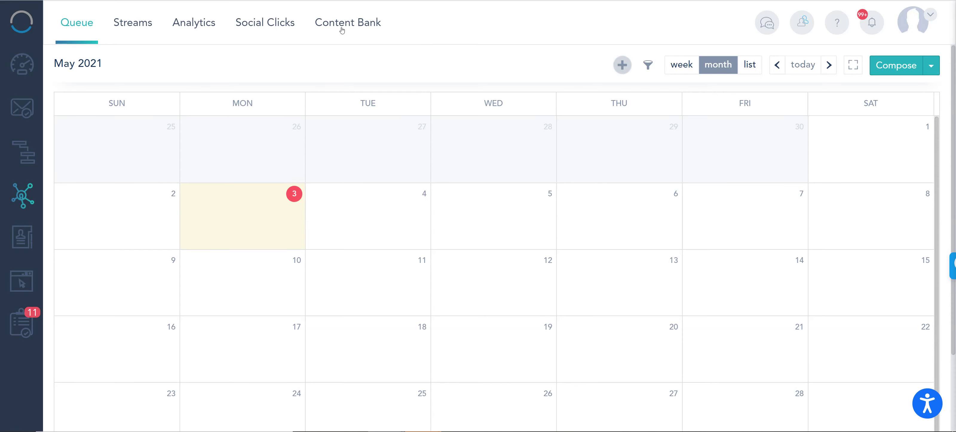
Start a new Content Bank post and select the Facebook, Twitter, LinkedIn, Pinterest and Instagram channels
left_click(342, 29)
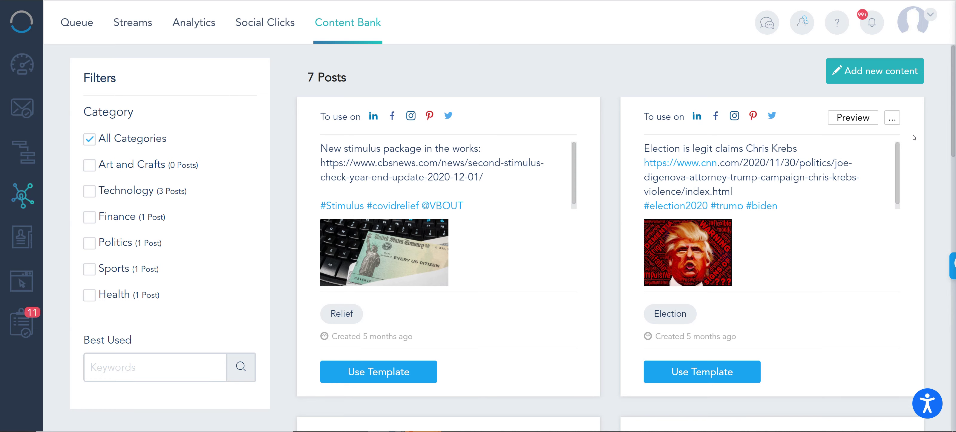
left_click(902, 71)
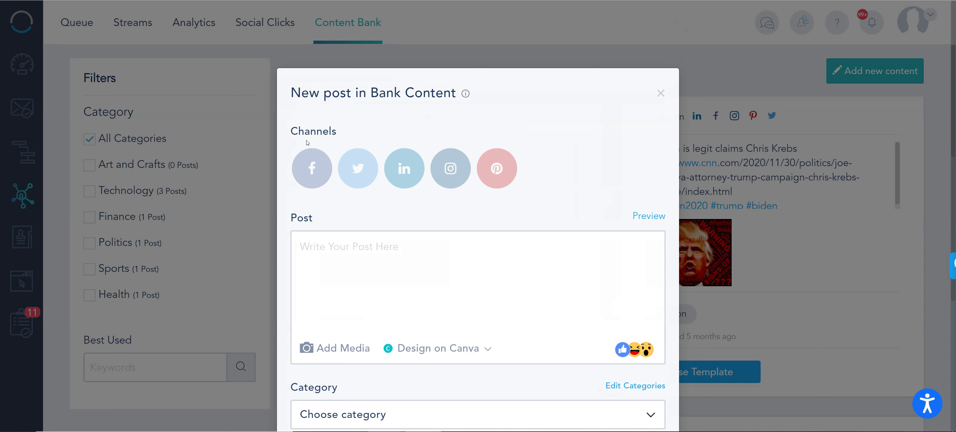
left_click_drag(291, 132, 342, 134)
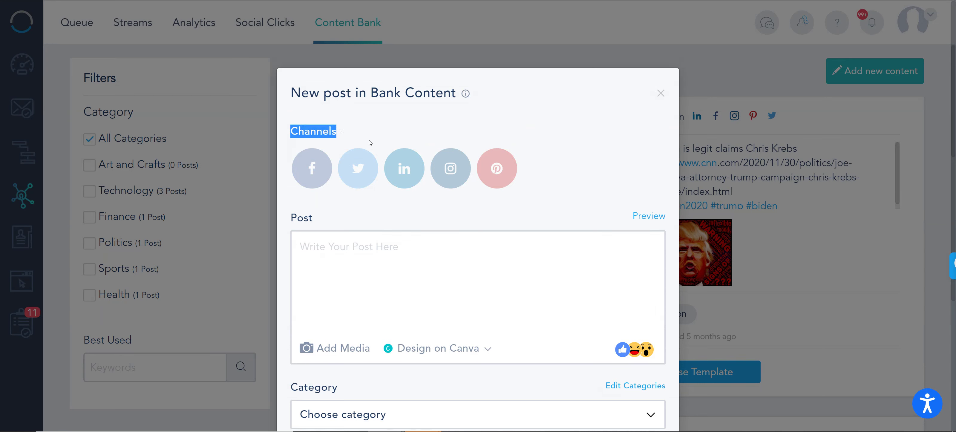
left_click(315, 167)
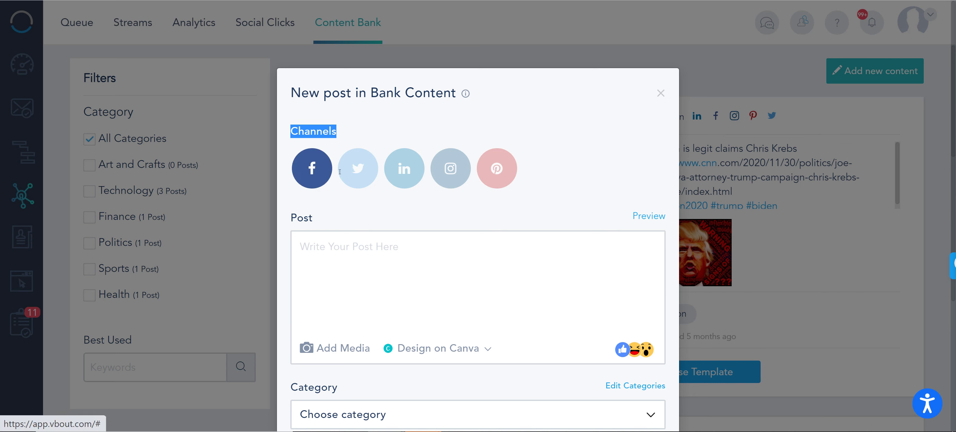
left_click(358, 165)
left_click(404, 169)
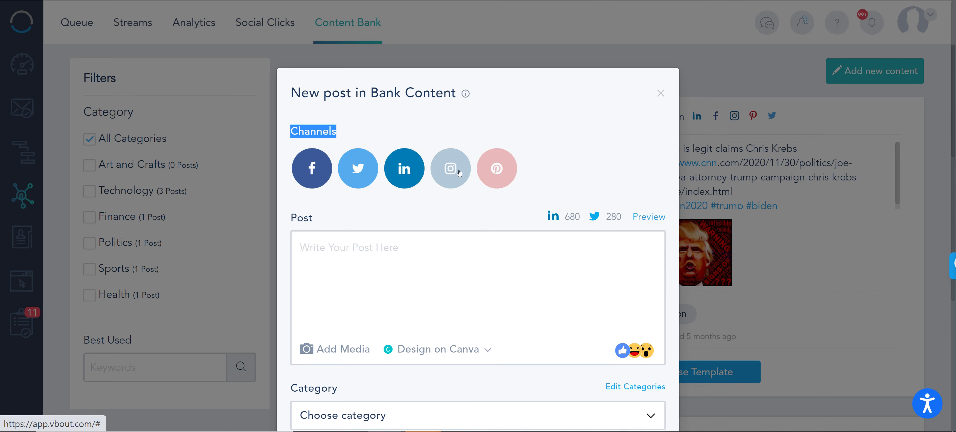
left_click(481, 171)
left_click(445, 172)
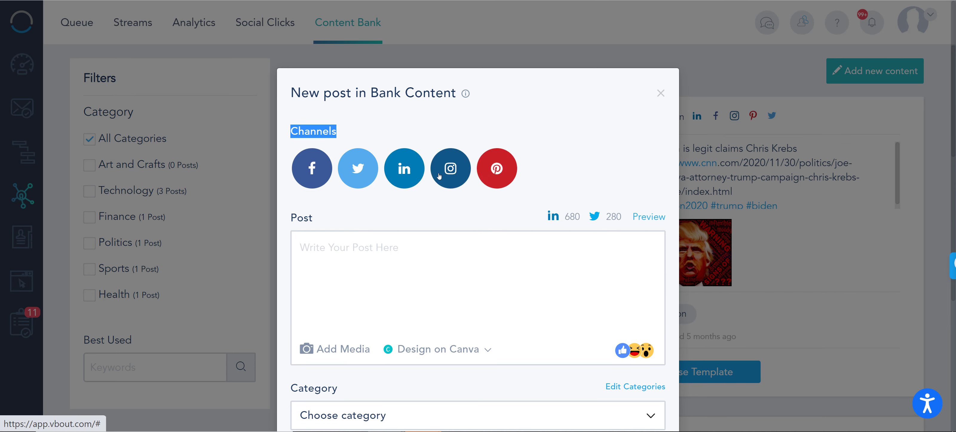
Deselect the LinkedIn, Twitter, Facebook and Pinterest channels for the new post, keeping only Instagram
left_click(404, 180)
left_click(358, 178)
left_click(316, 178)
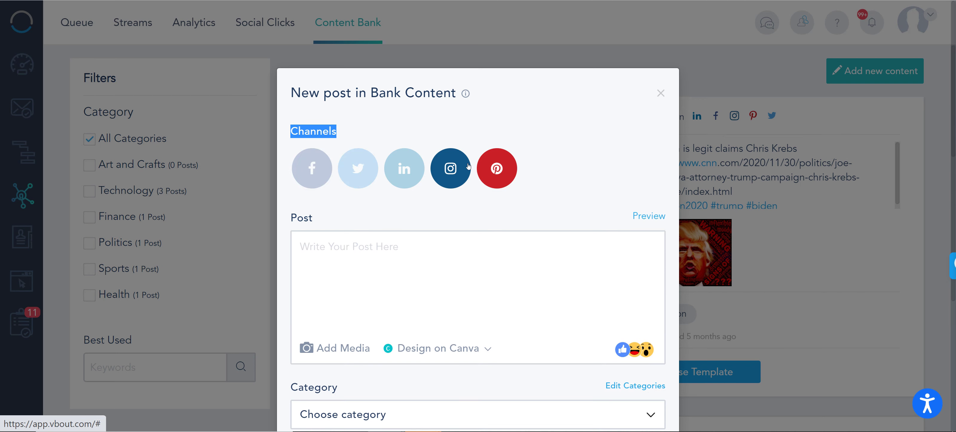
left_click(503, 179)
Enter "checkout this new product" as the post text and open the Canva design format choices
left_click(404, 258)
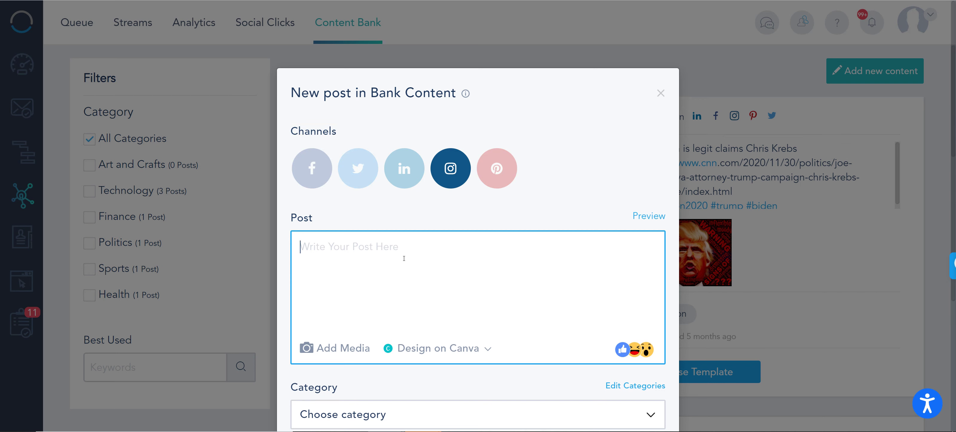
type("checkout this ")
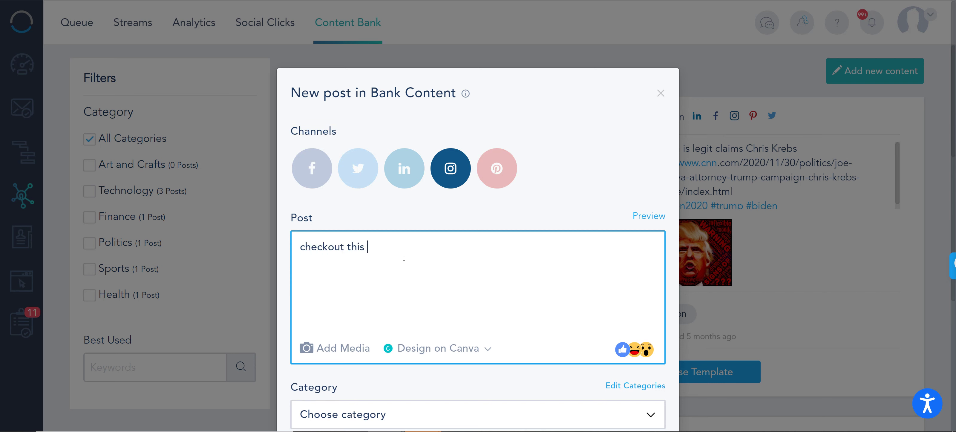
type("new product")
left_click(484, 353)
scroll(497, 340, "down", 5)
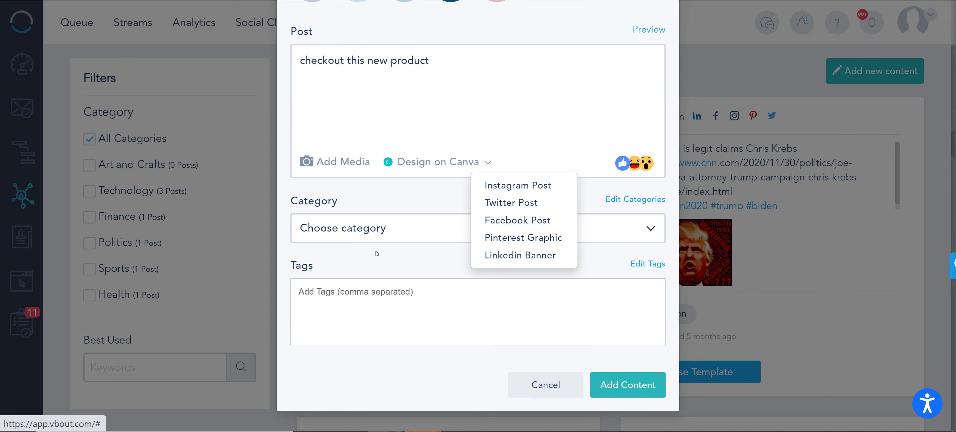
Review the category choices available for the new post without choosing one, and place the cursor in its tags field
left_click(351, 222)
left_click(349, 228)
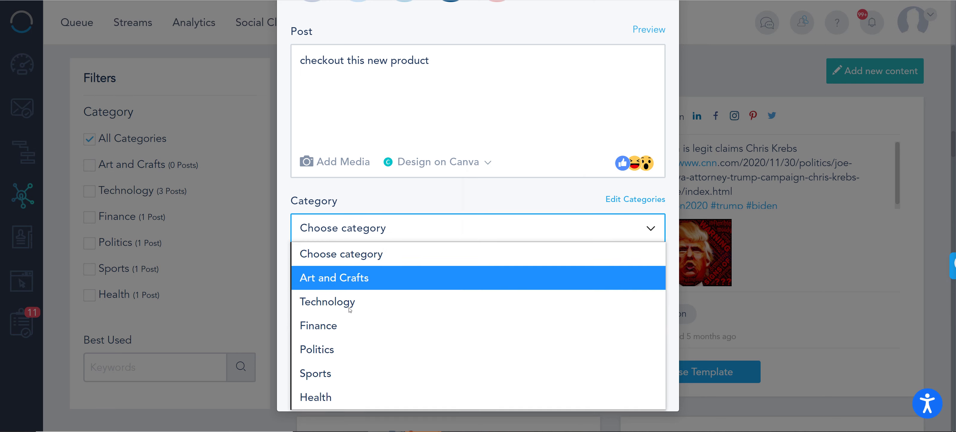
left_click(365, 217)
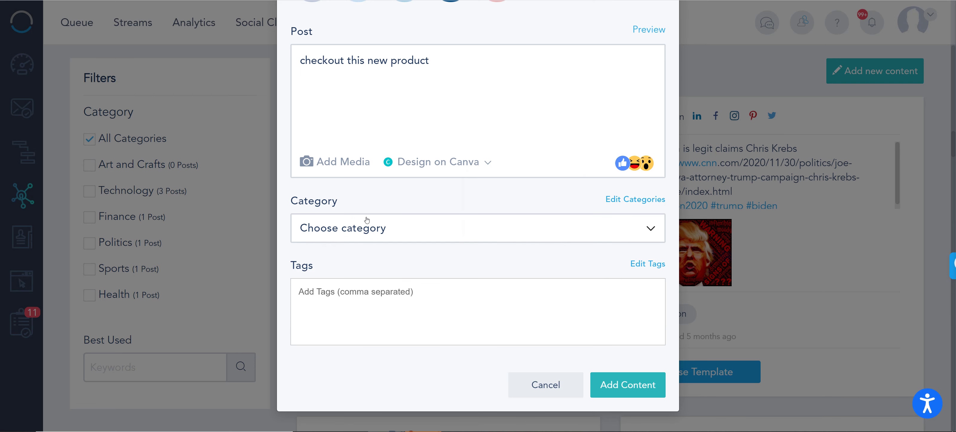
left_click(362, 295)
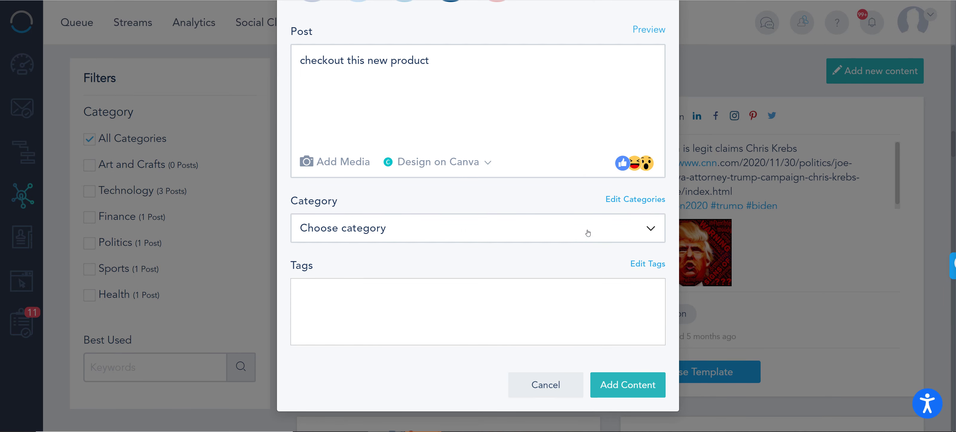
Examine the lists for managing the Content Bank's categories and tags, closing each one after viewing
left_click(640, 200)
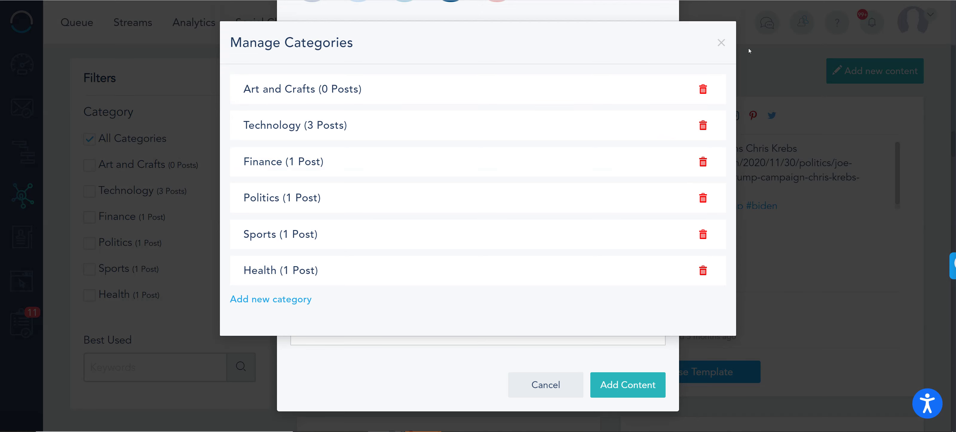
left_click(721, 43)
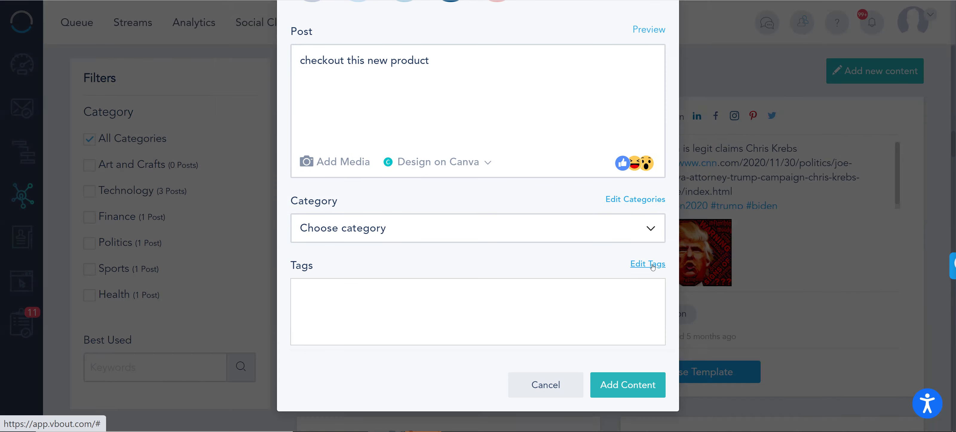
left_click(651, 264)
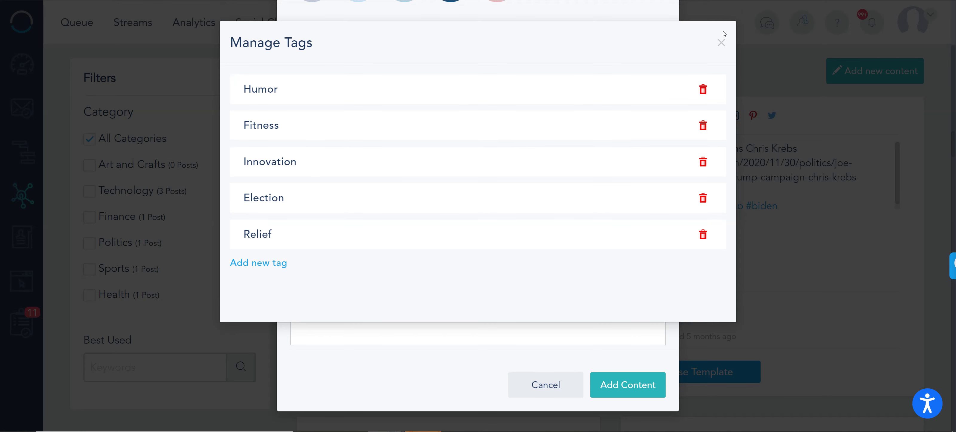
left_click(721, 42)
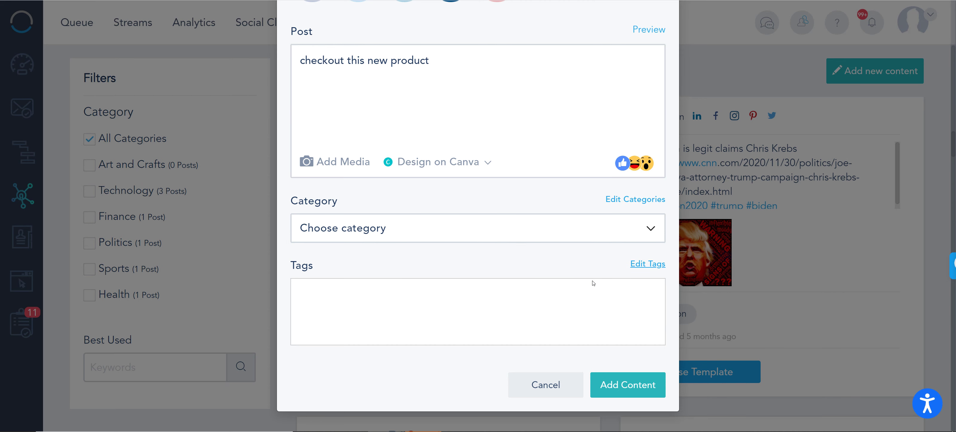
Read the posting terms for image uploads, video uploads and Instagram limitations, and close them
scroll(593, 283, "up", 5)
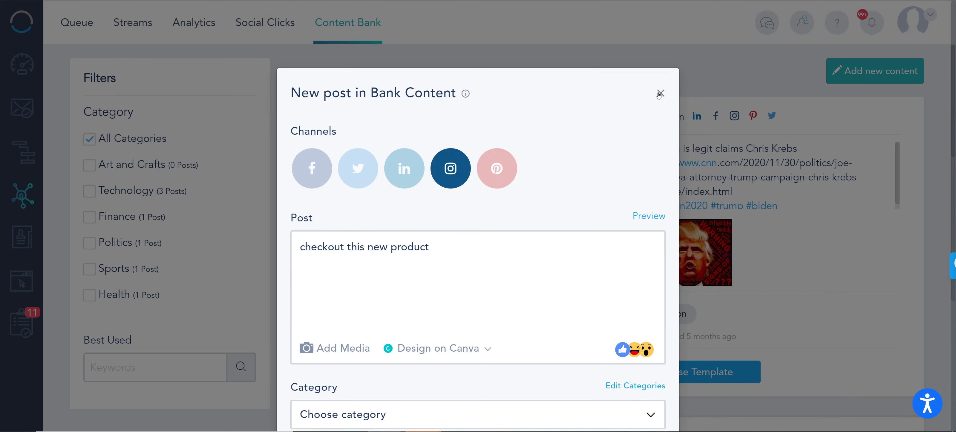
left_click(465, 94)
scroll(663, 93, "down", 1)
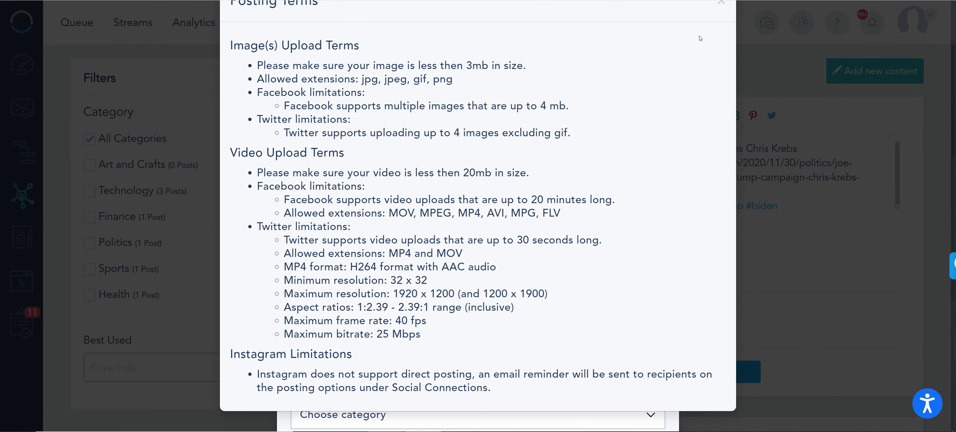
scroll(700, 38, "up", 1)
left_click(722, 42)
scroll(497, 290, "down", 5)
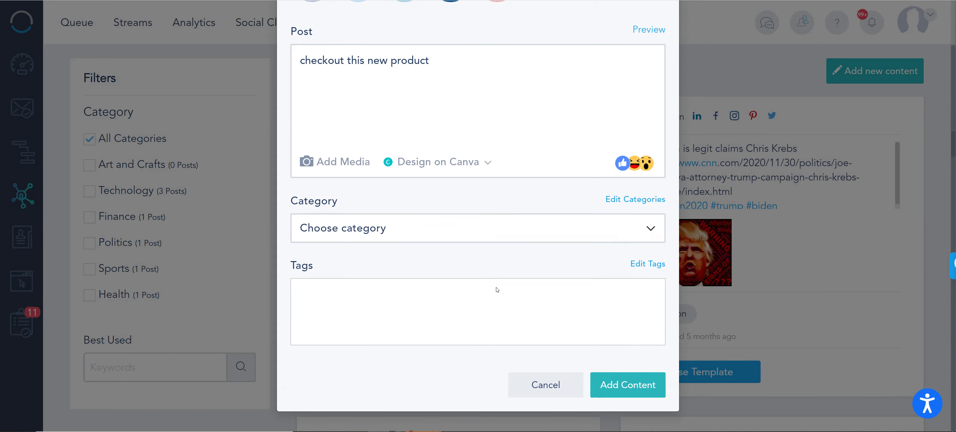
Cancel the new post and look through the saved posts in the Content Bank
left_click(545, 384)
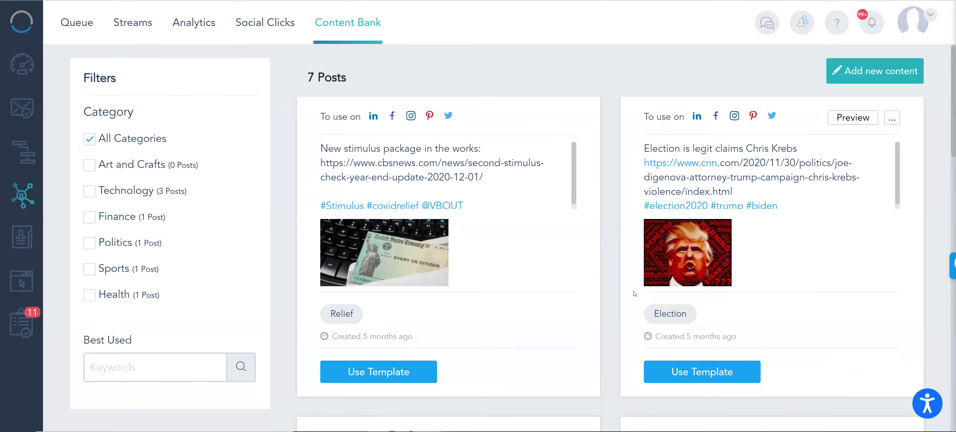
scroll(595, 292, "down", 8)
scroll(595, 293, "down", 8)
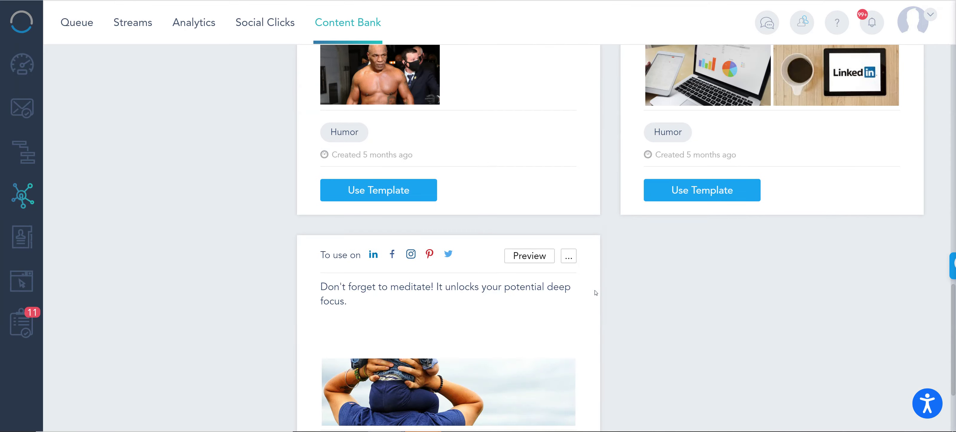
scroll(599, 285, "up", 10)
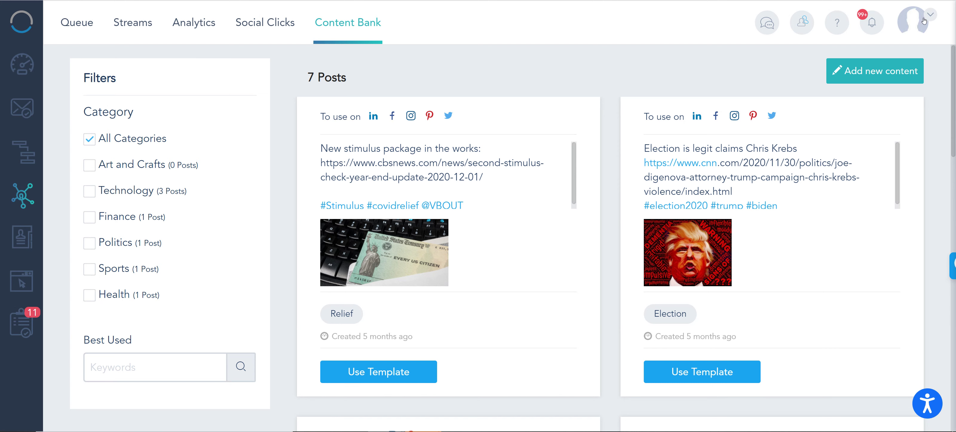
Open the account's user management and view the admin team
left_click(915, 21)
left_click(866, 134)
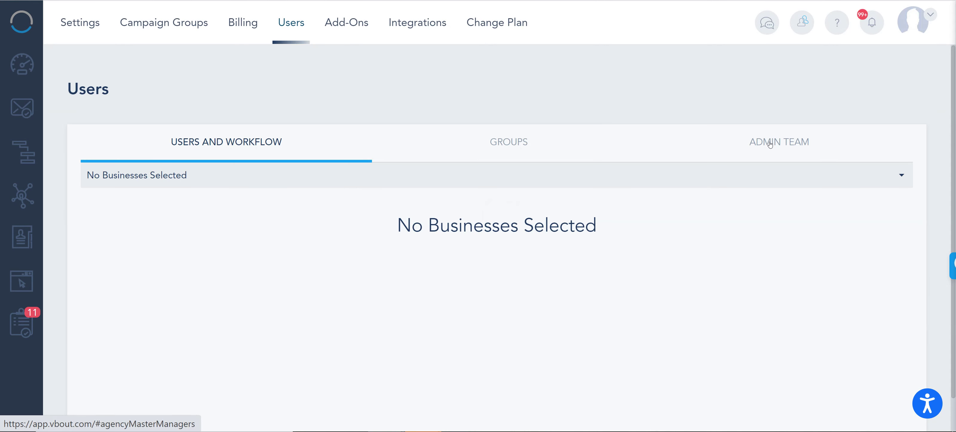
left_click(780, 138)
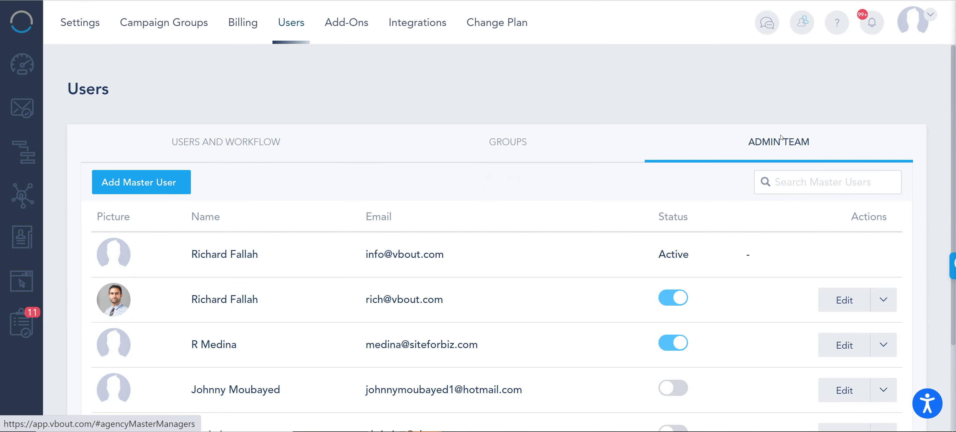
Select the Chit Chat Diner business under Users and Workflow and start adding a user
left_click(280, 152)
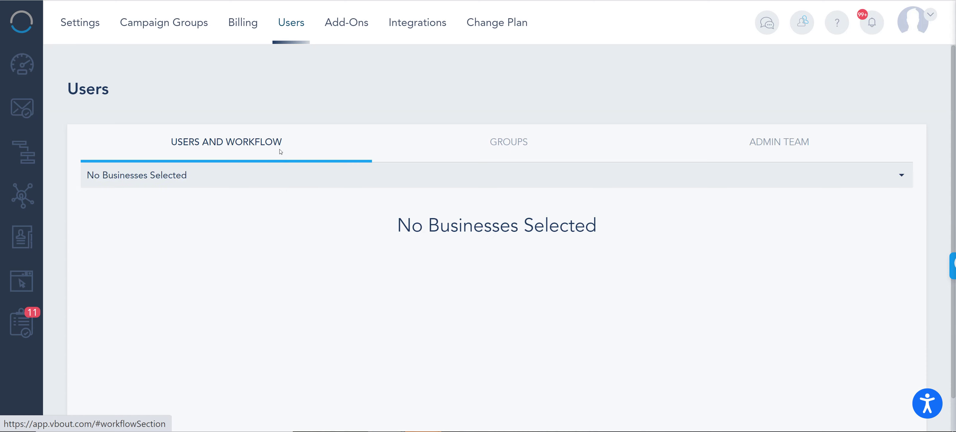
left_click(288, 186)
left_click(164, 254)
left_click(125, 211)
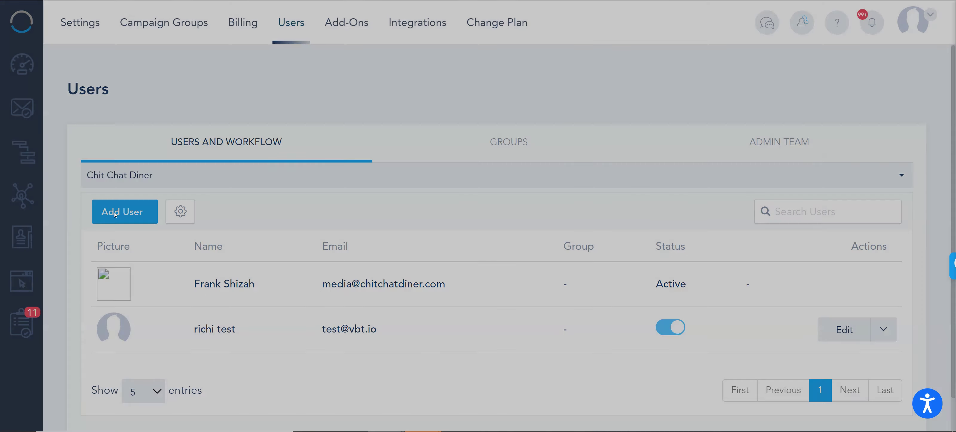
Examine the custom user permissions down to Full Content Bank Access, and cancel adding the user
left_click(446, 362)
scroll(443, 345, "down", 2)
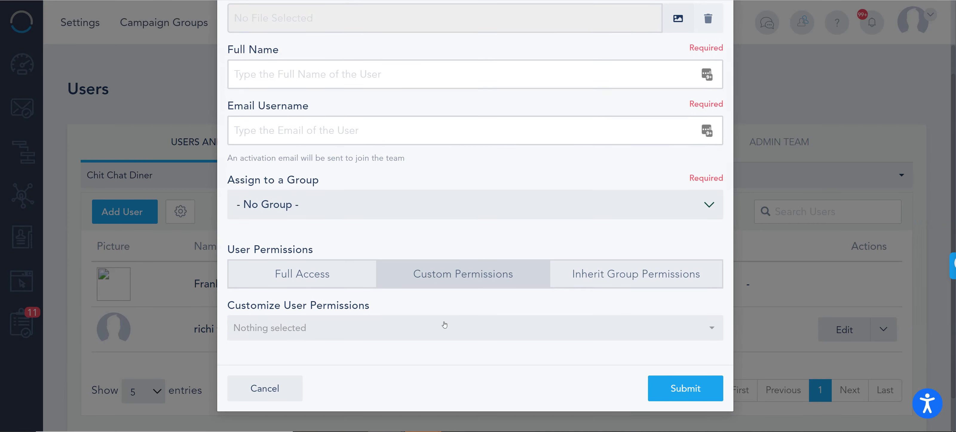
left_click(323, 328)
scroll(385, 196, "down", 10)
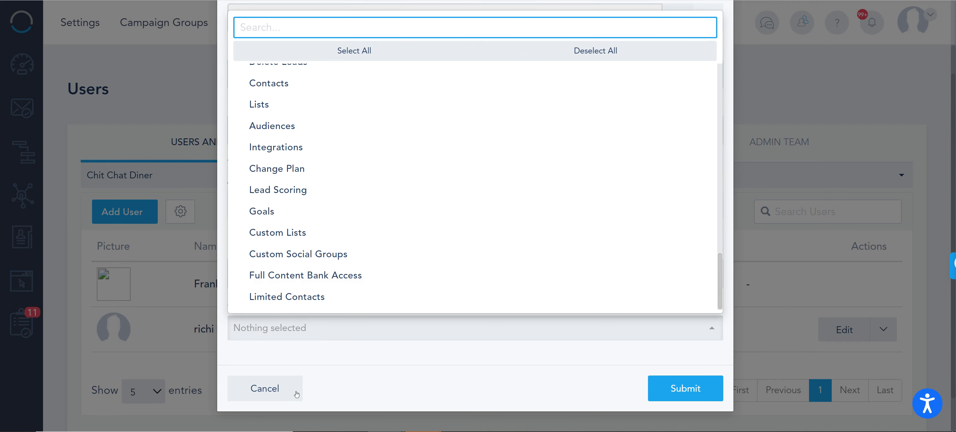
left_click(272, 377)
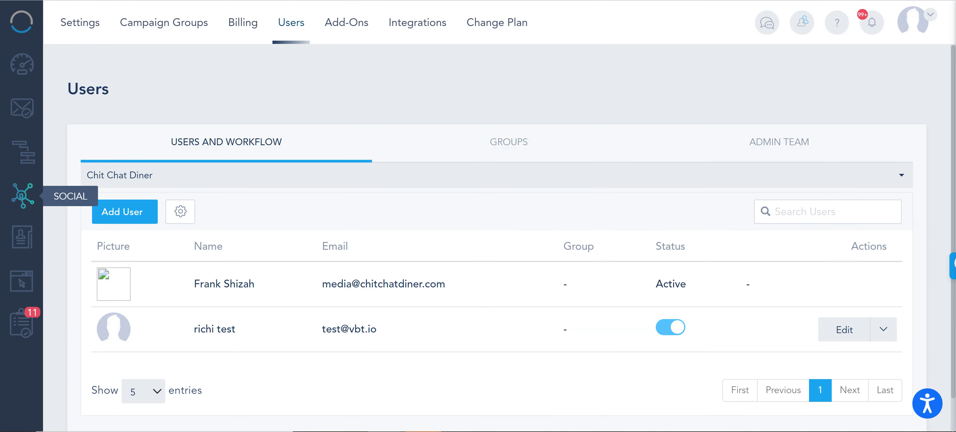
Return to the social Content Bank and show the edit and delete options of the stimulus package post
left_click(21, 195)
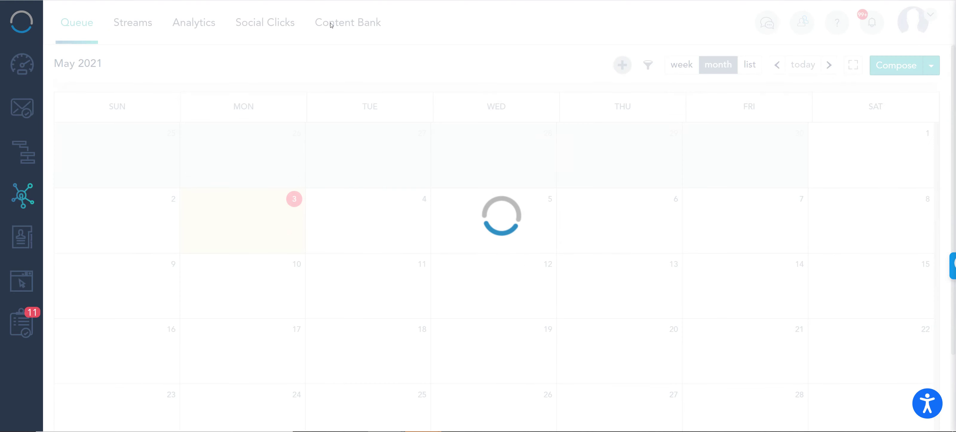
left_click(345, 26)
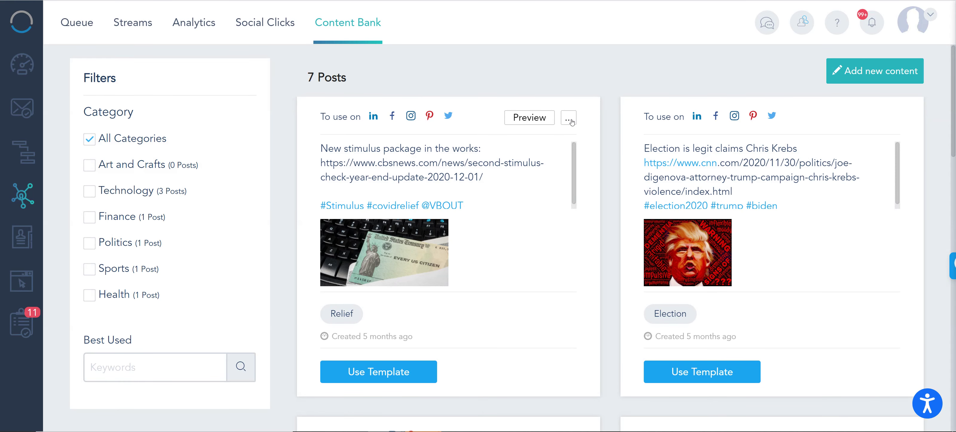
left_click(568, 117)
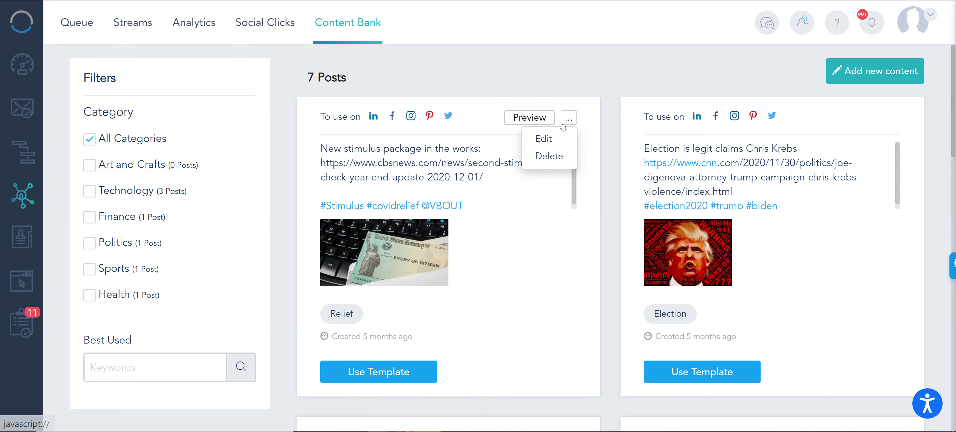